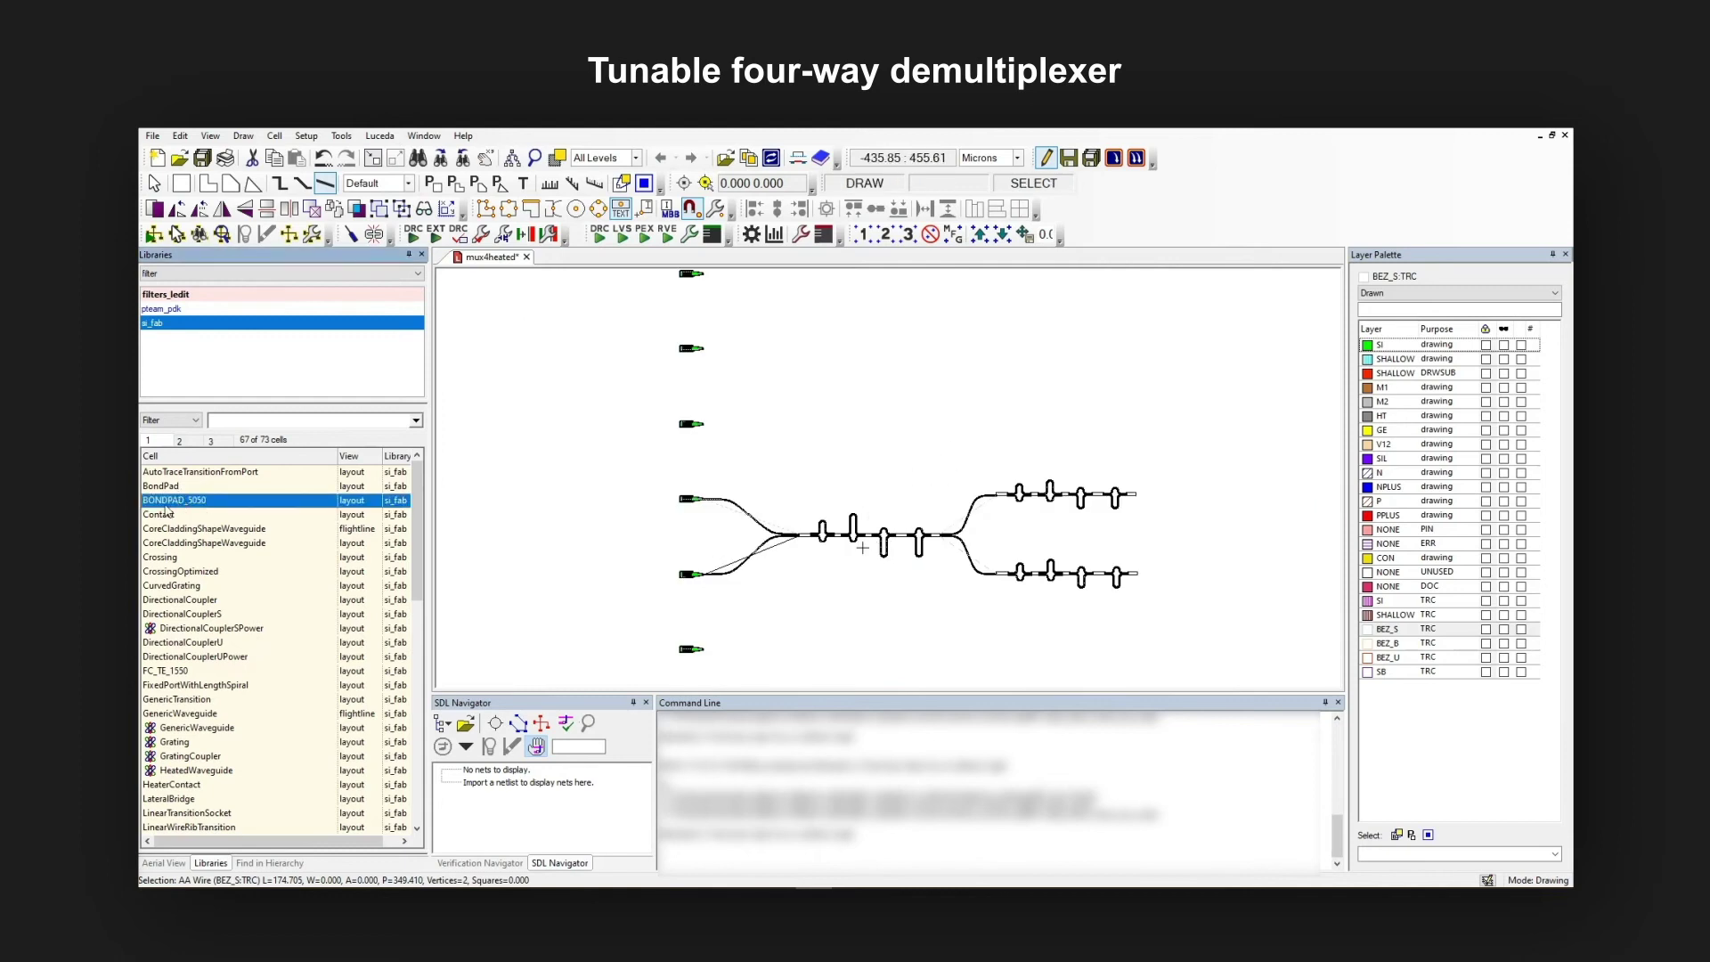
- Open a bond pad's properties, confirm the 5-wide M1 wire, and route it to a heater
double_click(749, 534)
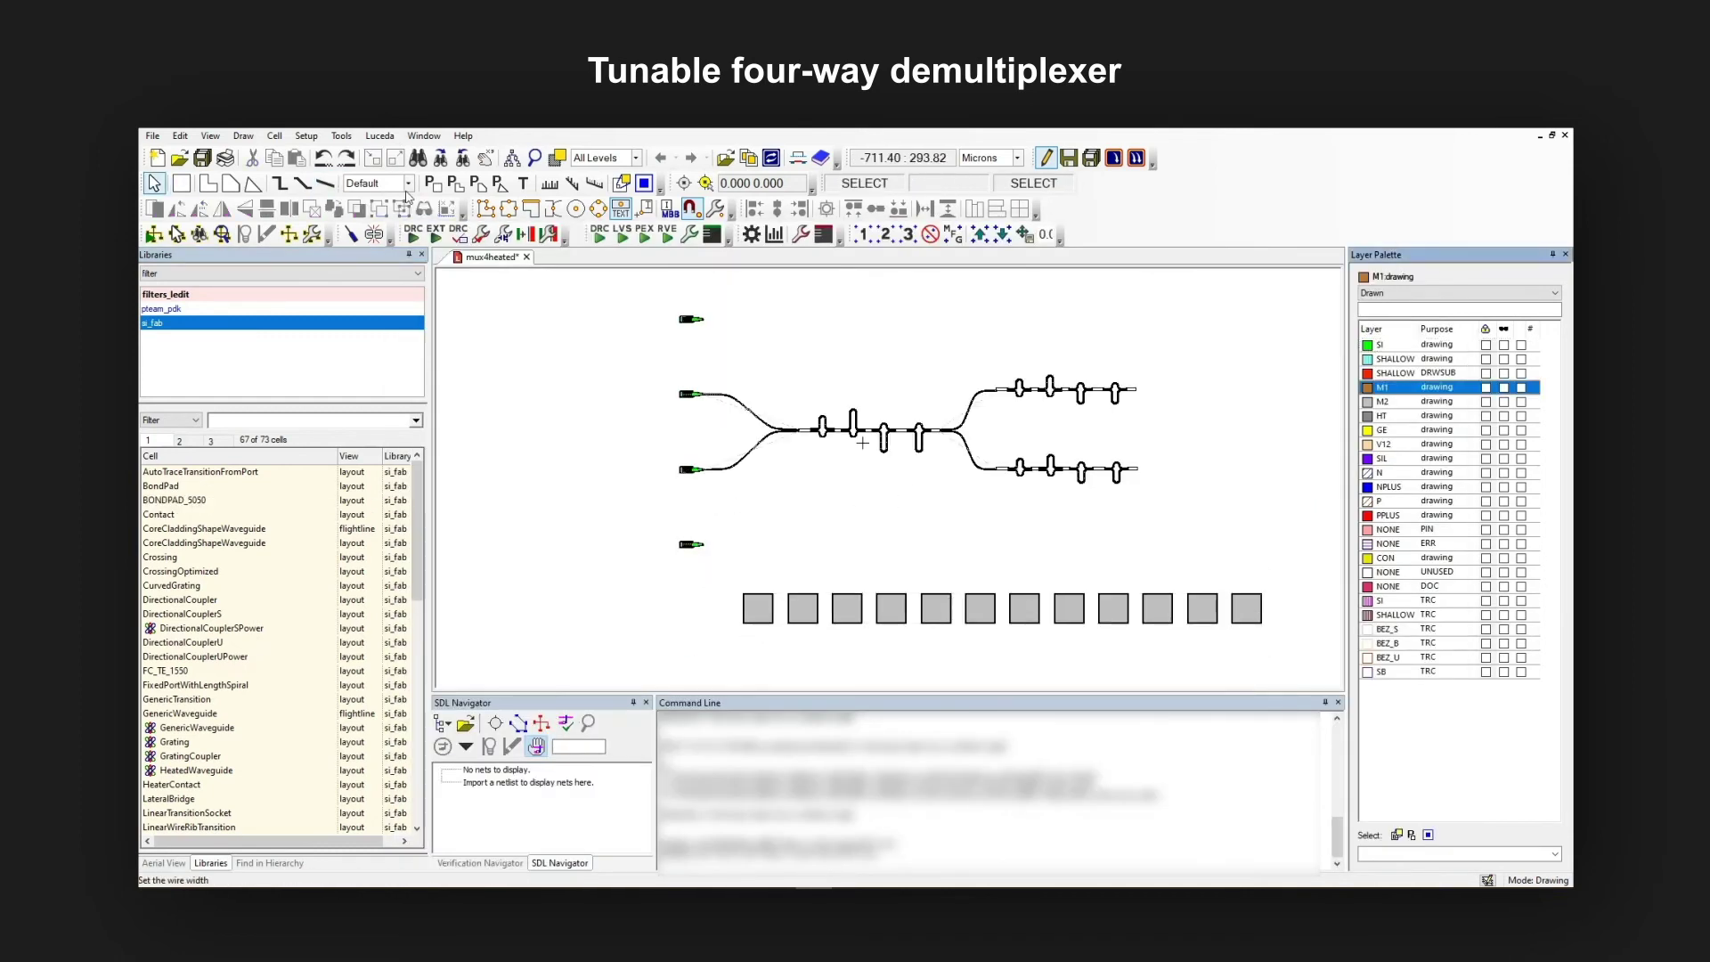
key("Return")
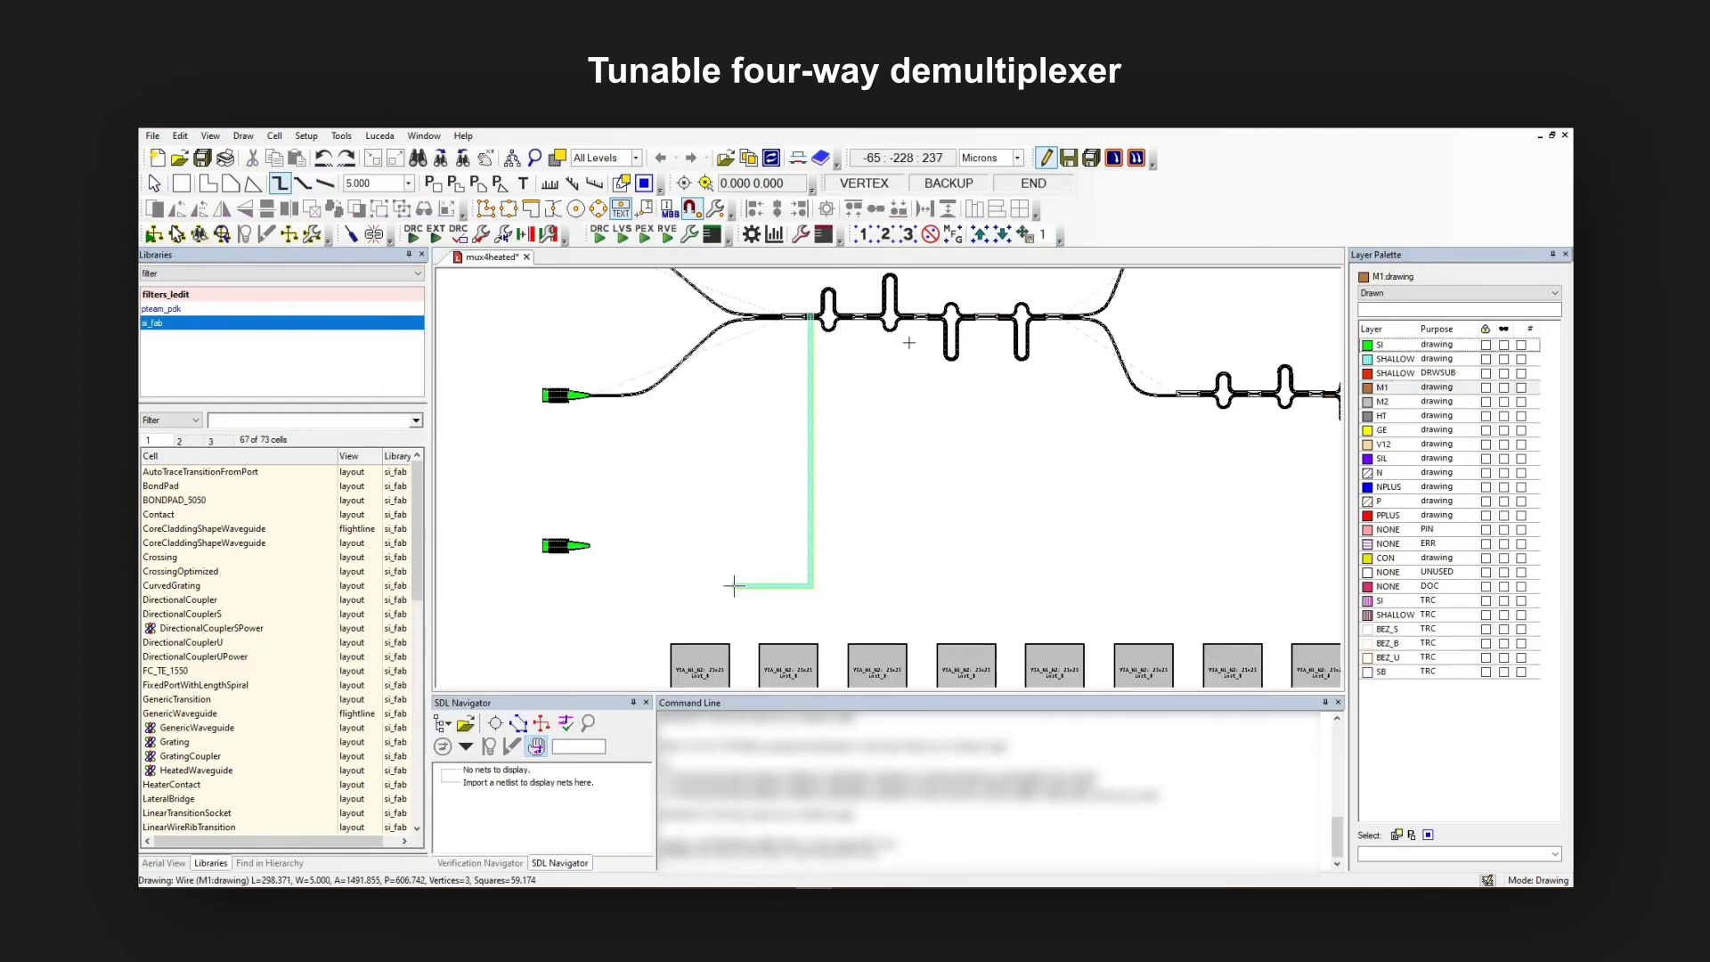
double_click(882, 658)
scroll(881, 657, "up", 3)
scroll(881, 658, "down", 3)
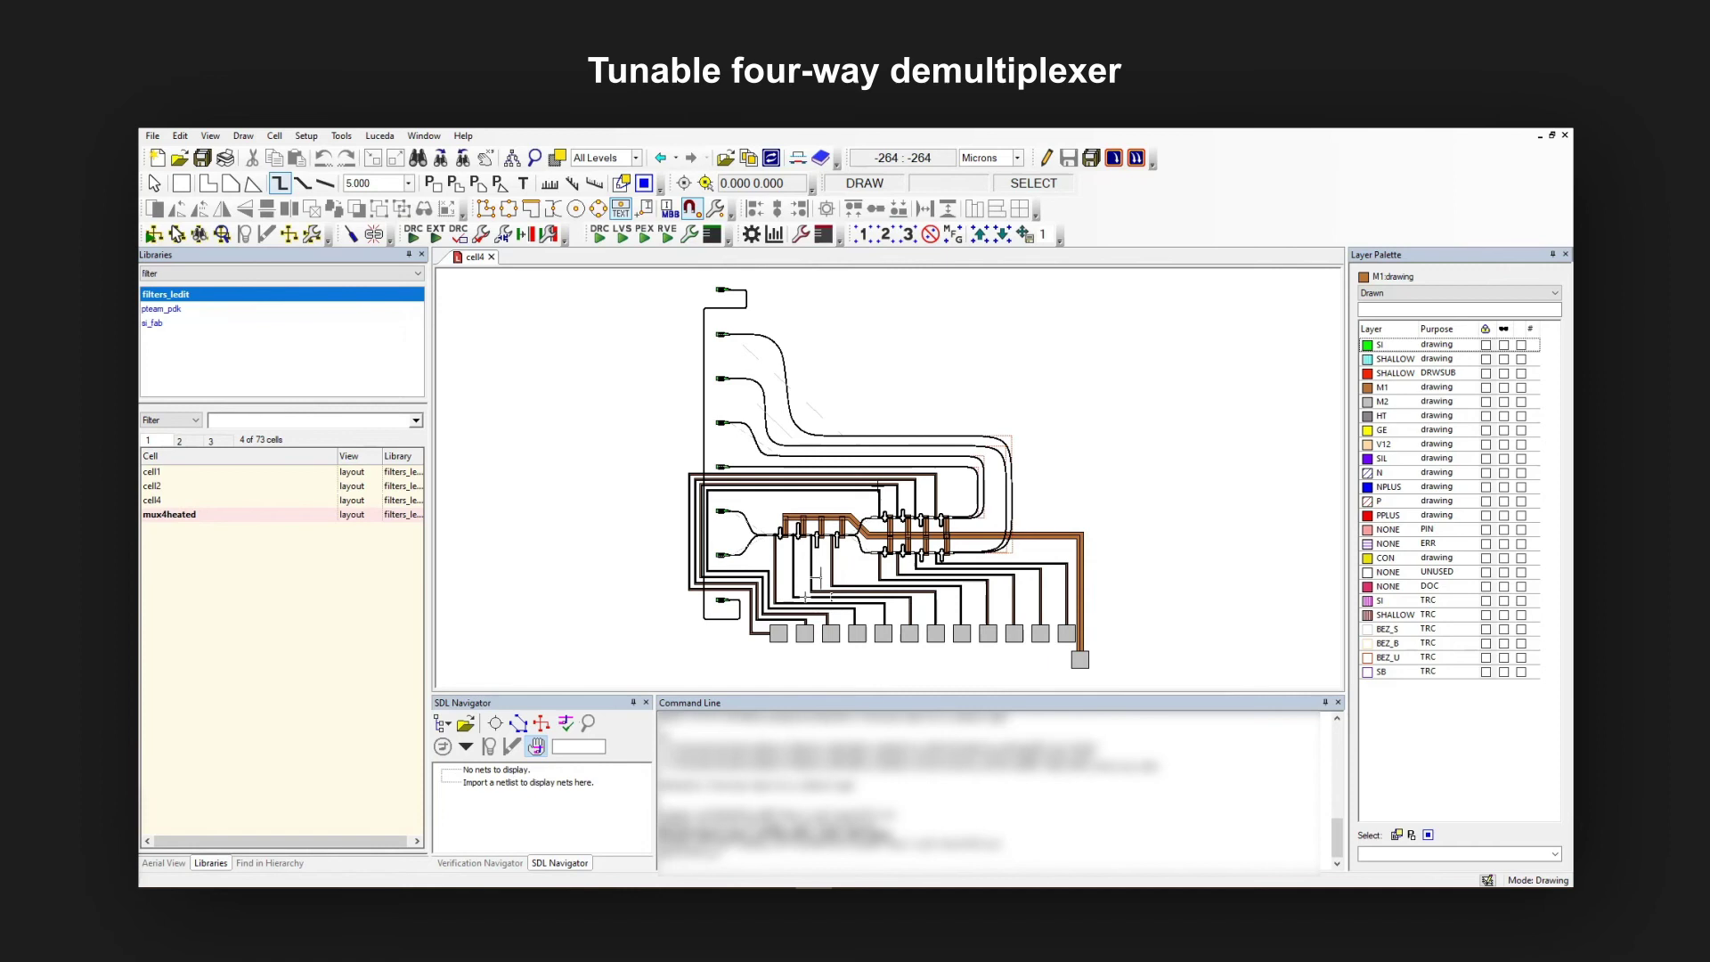
scroll(804, 540, "up", 2)
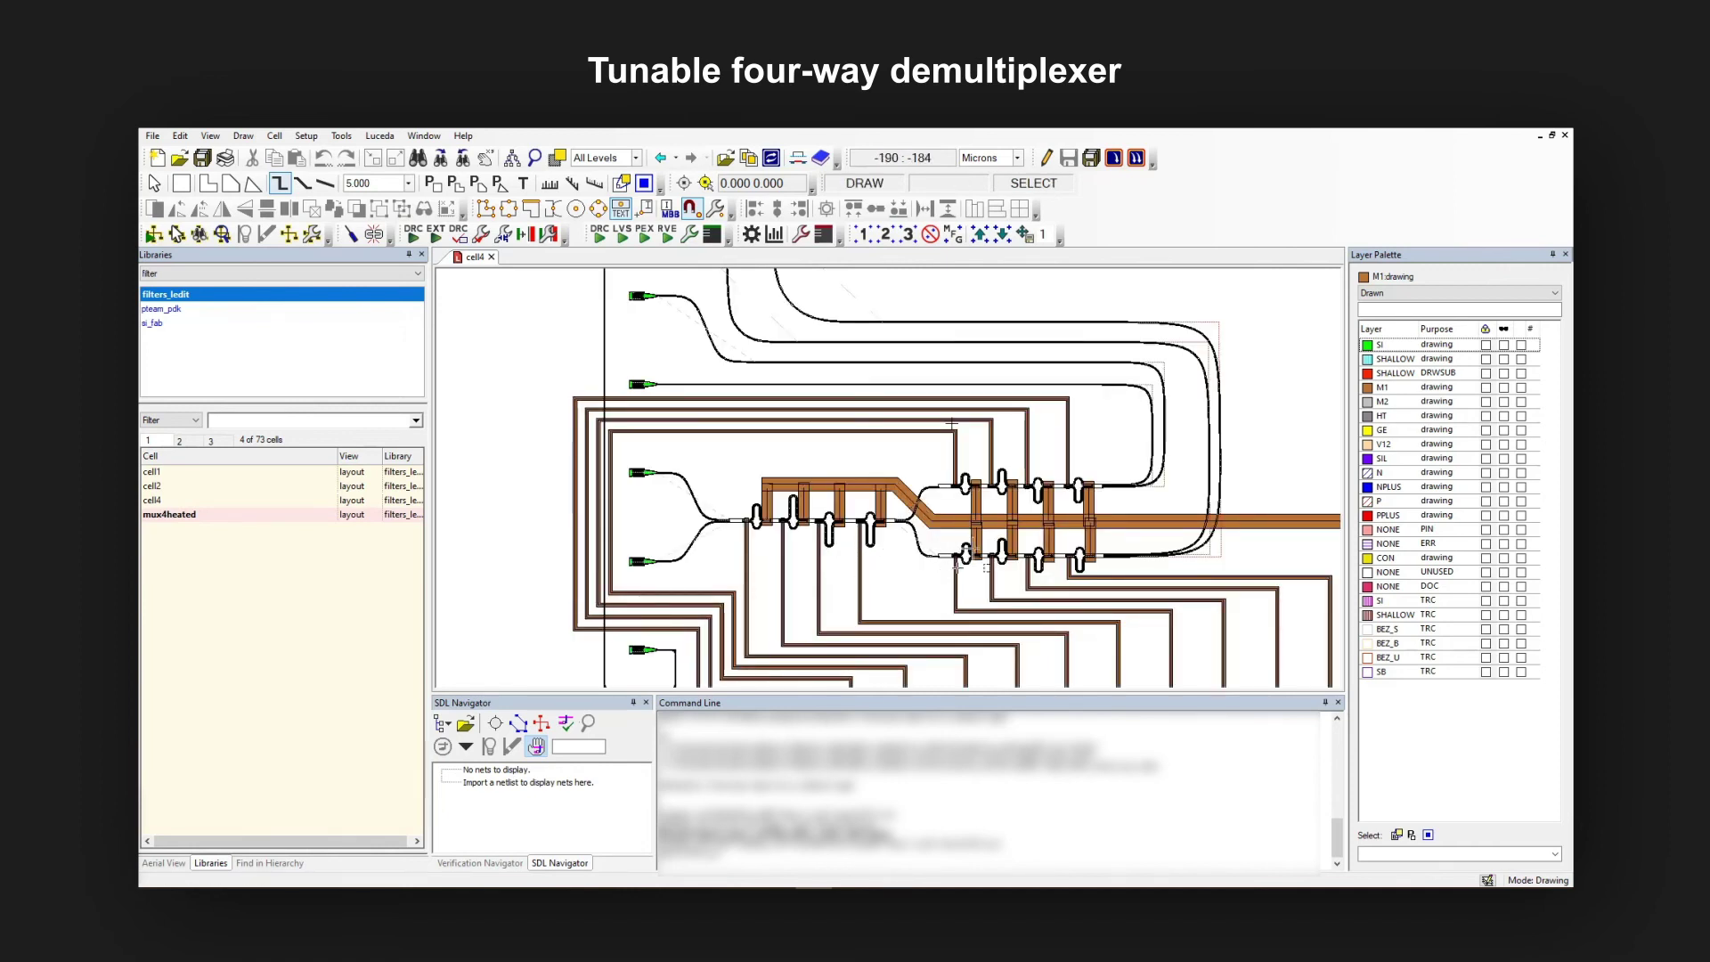
scroll(977, 556, "down", 3)
scroll(996, 543, "up", 6)
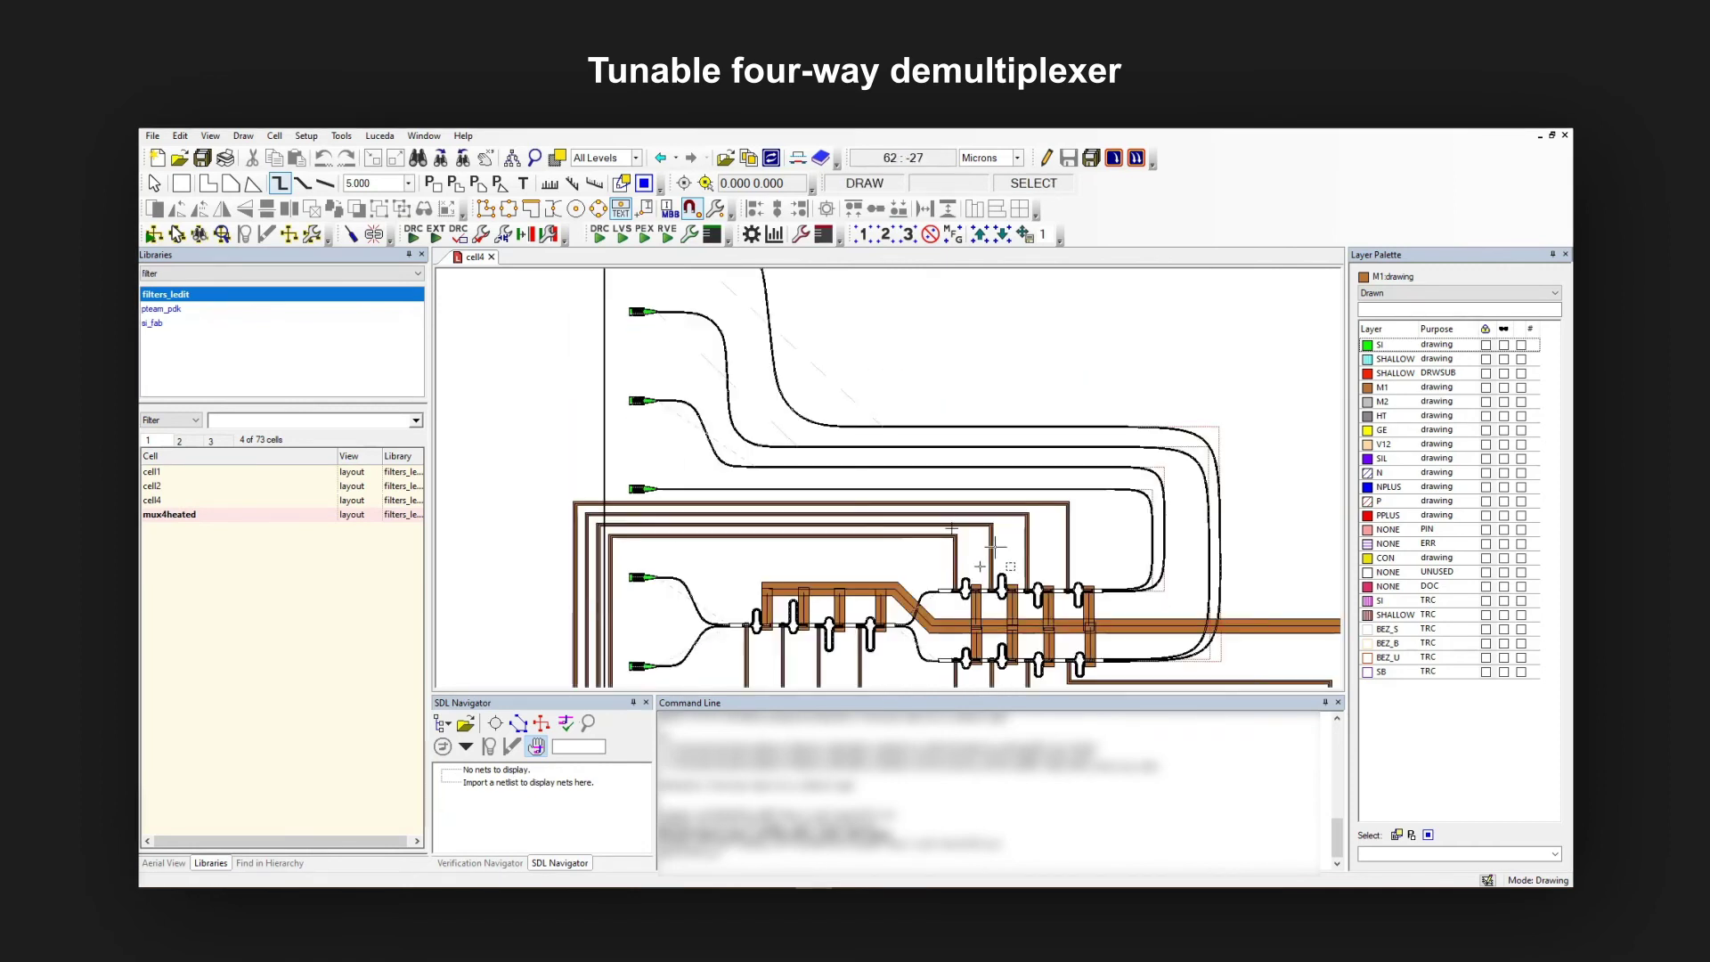